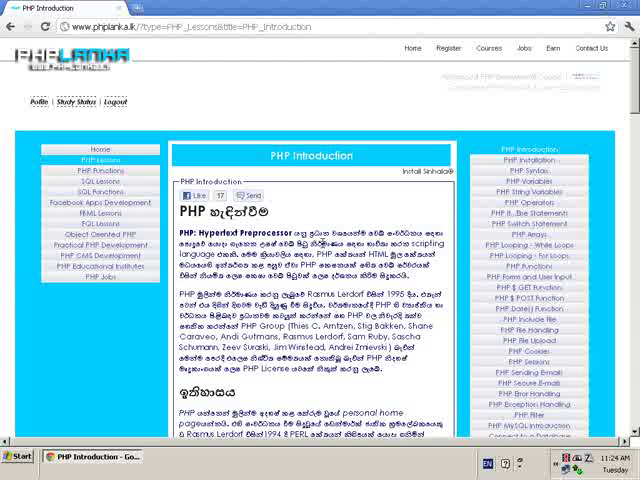
{"action": "scroll", "coordinate": [320, 280], "scroll_direction": "down", "scroll_amount": 1}
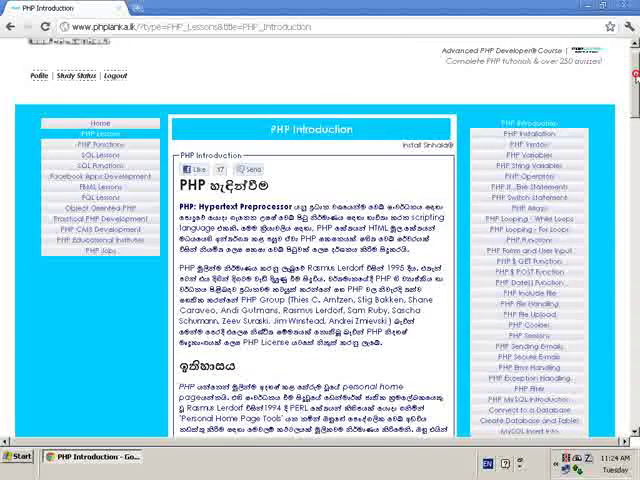
{"action": "scroll", "coordinate": [320, 280], "scroll_direction": "down", "scroll_amount": 1}
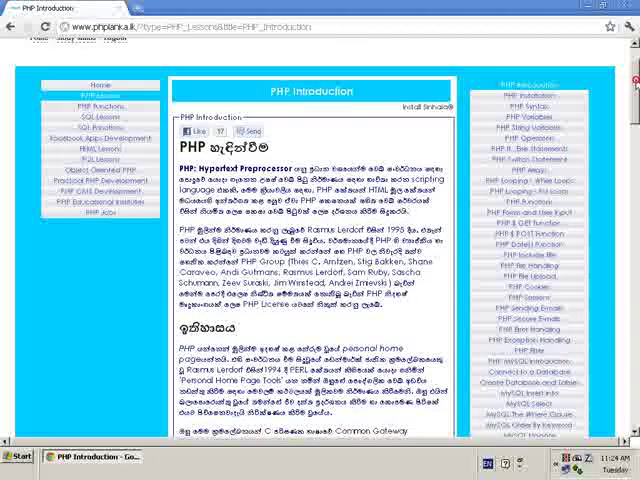
{"action": "scroll", "coordinate": [320, 280], "scroll_direction": "down", "scroll_amount": 1}
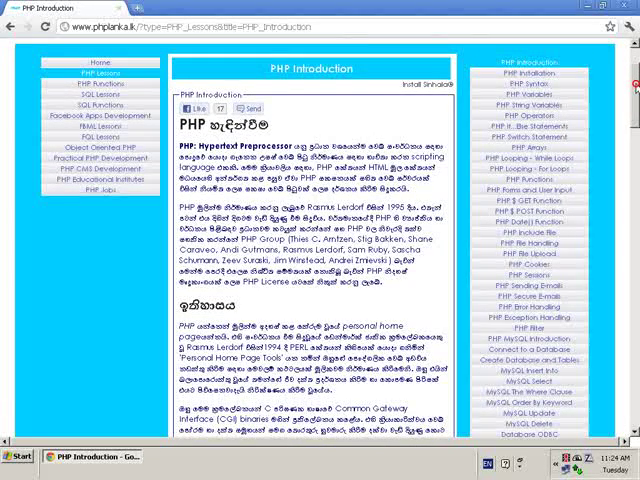
{"action": "scroll", "coordinate": [633, 85], "scroll_direction": "up", "scroll_amount": 3}
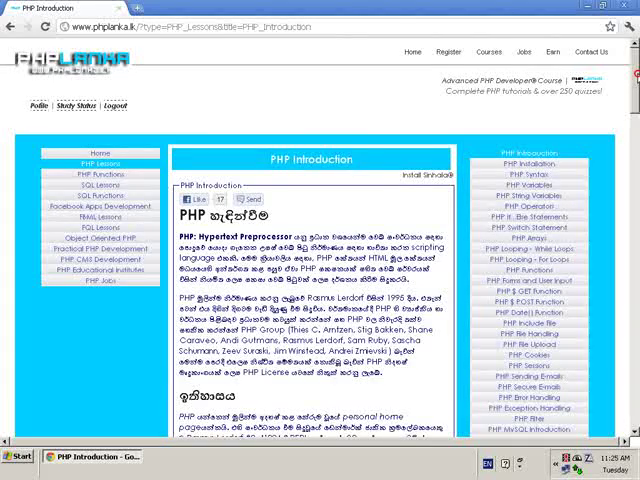
{"action": "mouse_move", "coordinate": [635, 76]}
{"action": "left_mouse_down"}
{"action": "mouse_move", "coordinate": [626, 223]}
{"action": "mouse_move", "coordinate": [624, 206]}
{"action": "left_mouse_up"}
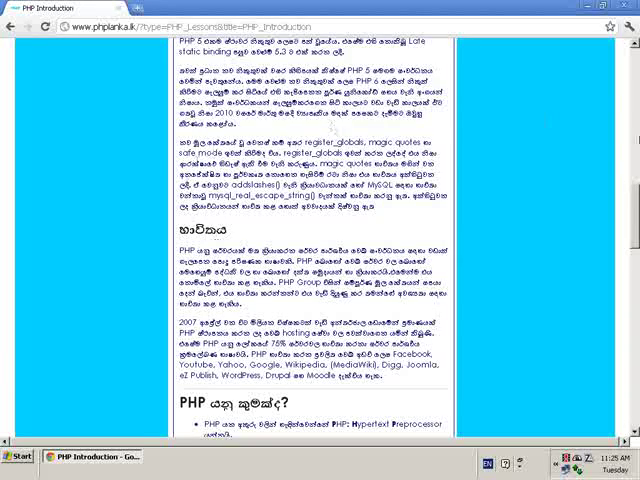
{"action": "left_click_drag", "start_coordinate": [634, 226], "coordinate": [634, 75]}
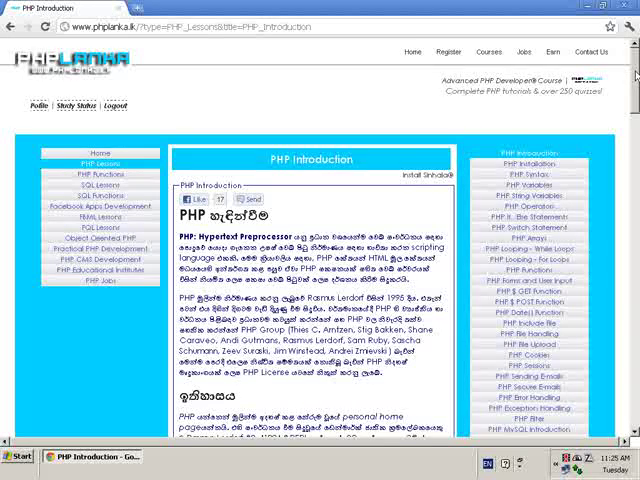
{"action": "left_click_drag", "start_coordinate": [634, 72], "coordinate": [634, 76]}
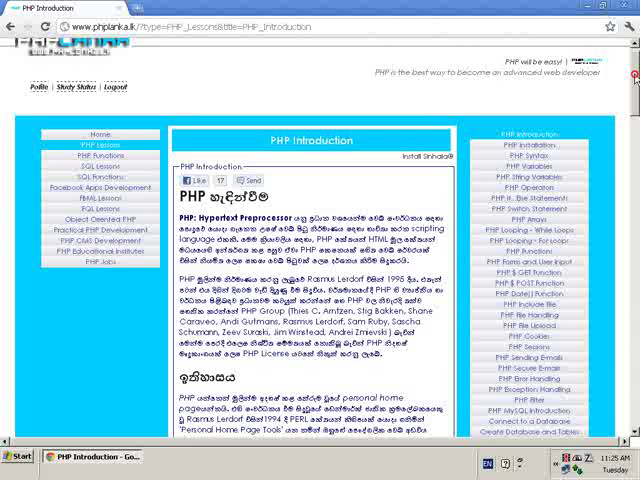
{"action": "left_click_drag", "start_coordinate": [634, 77], "coordinate": [634, 65]}
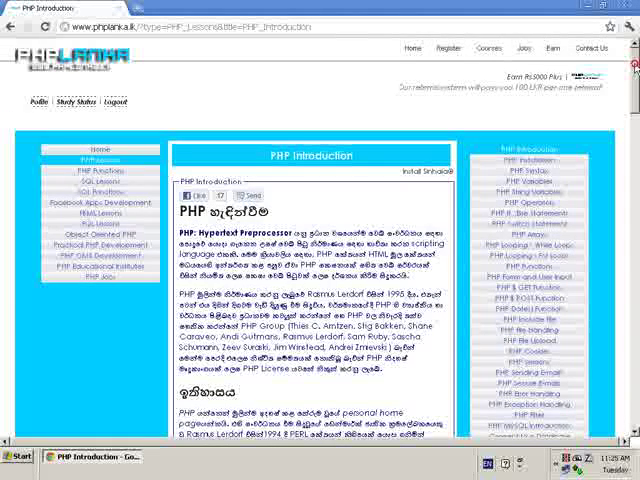